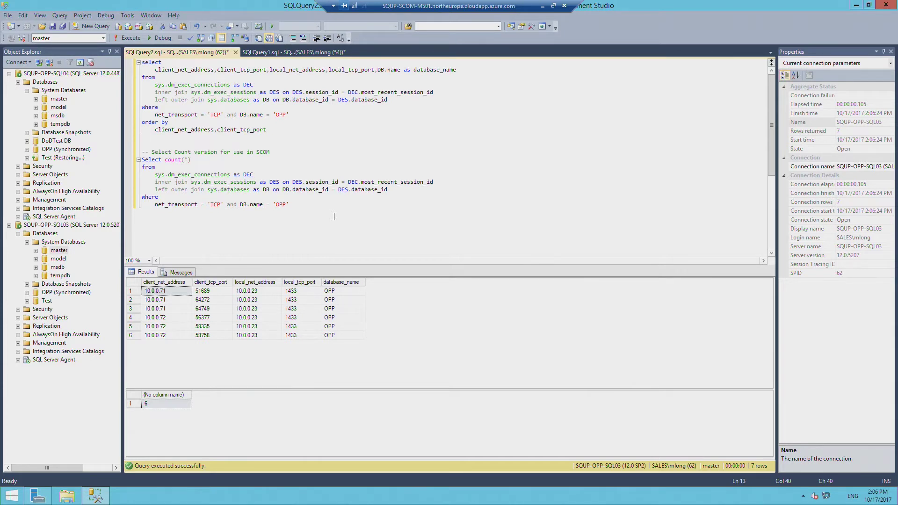
# - Copy the entire Select count(*) version of the OPP inbound connections query from the SQL script
pyautogui.moveTo(305, 212); pyautogui.dragTo(135, 159)
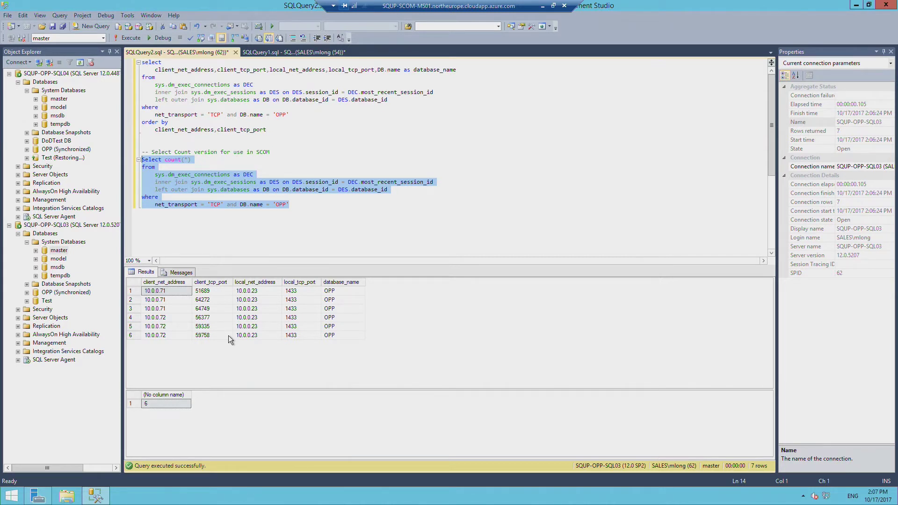
pyautogui.click(311, 205)
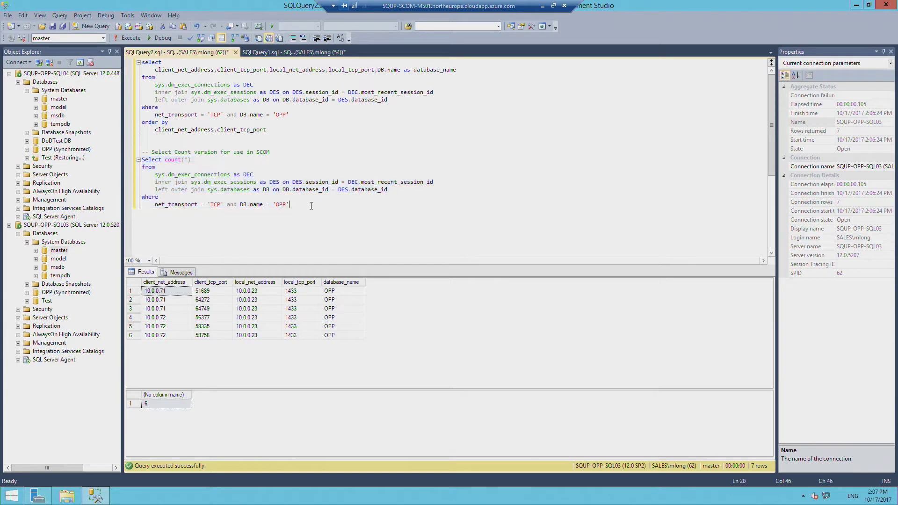
pyautogui.moveTo(289, 205); pyautogui.dragTo(130, 158)
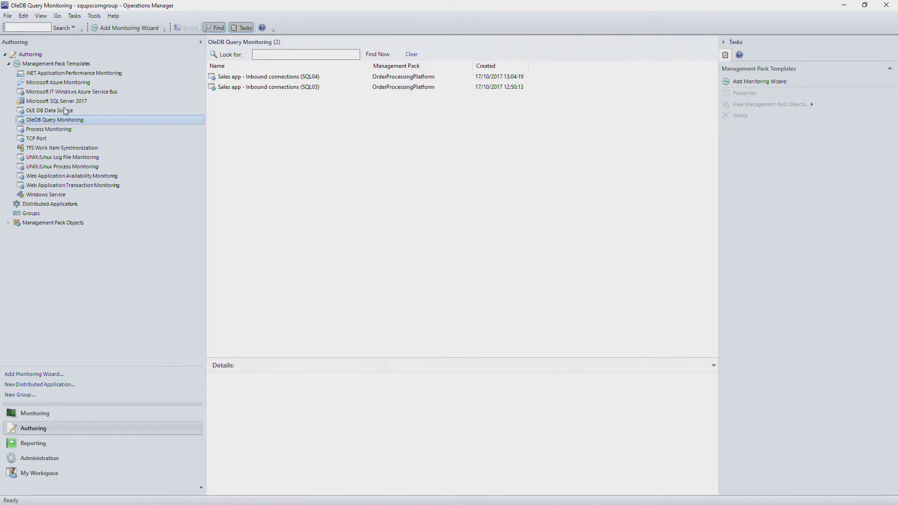
# - In Operations Manager, start adding a new monitor and choose OleDB Query Monitoring as its monitoring type
pyautogui.rightClick(90, 122)
pyautogui.click(113, 125)
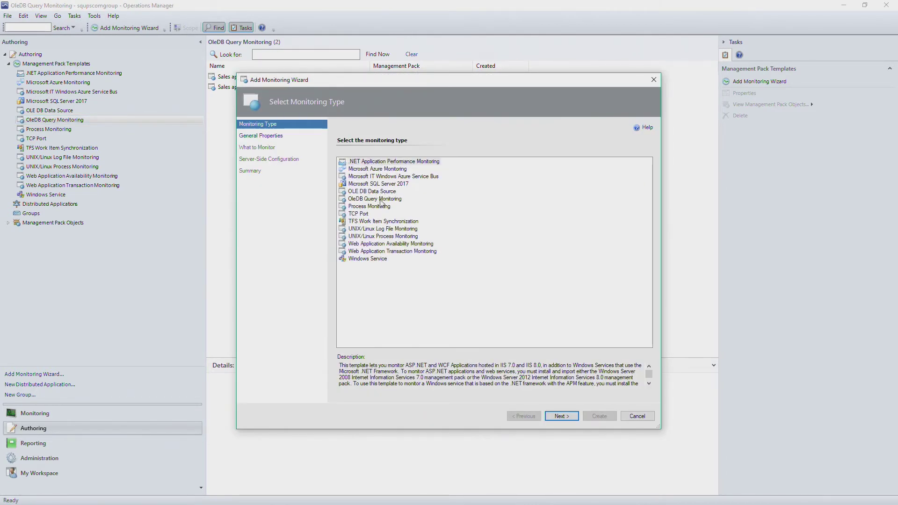
pyautogui.click(369, 200)
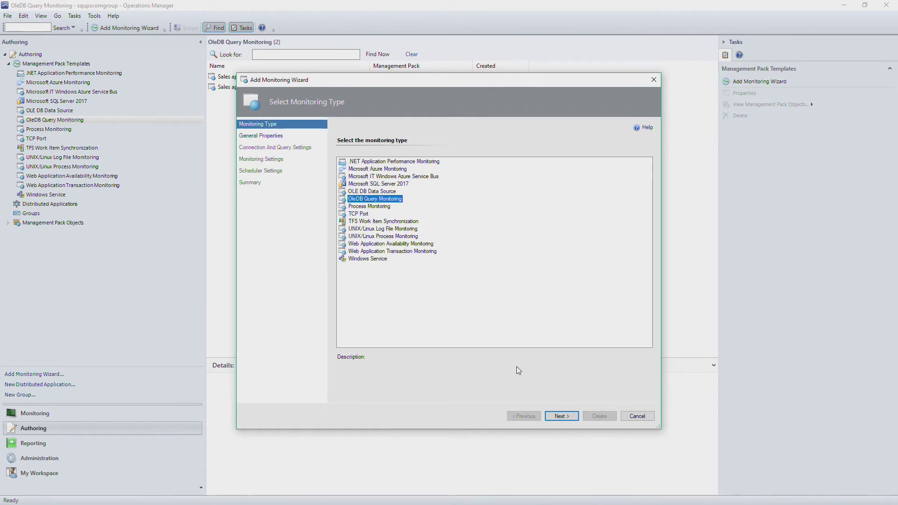
pyautogui.click(559, 415)
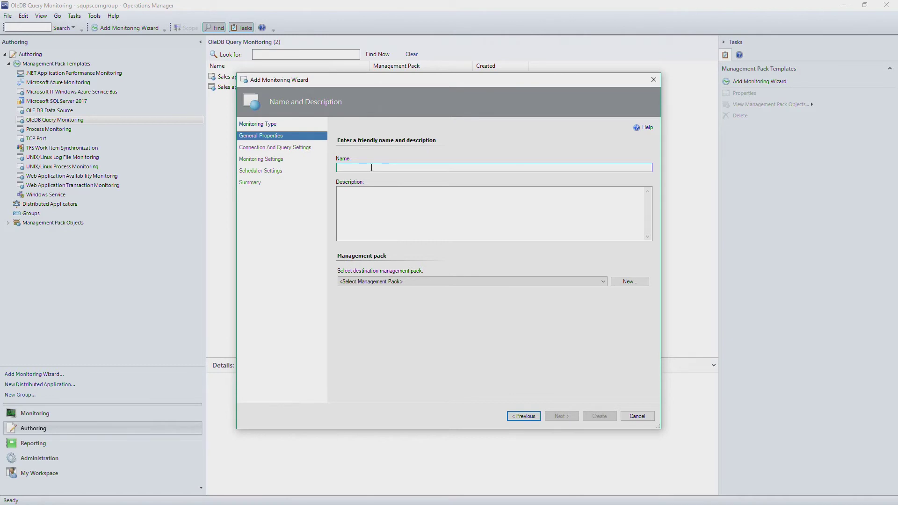
# - Name the new monitor "Sales app inbound connections (SQL03)"
pyautogui.write('Sales app inb')
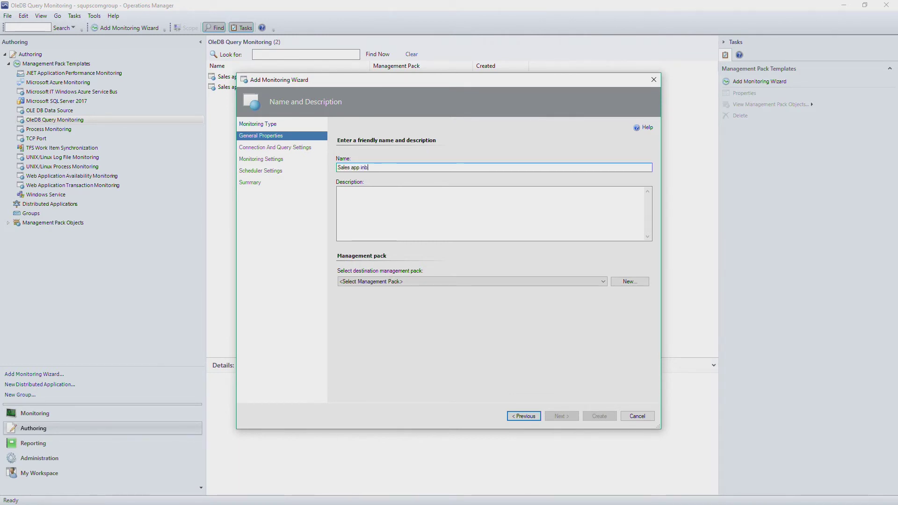
pyautogui.write('ound connectionsw')
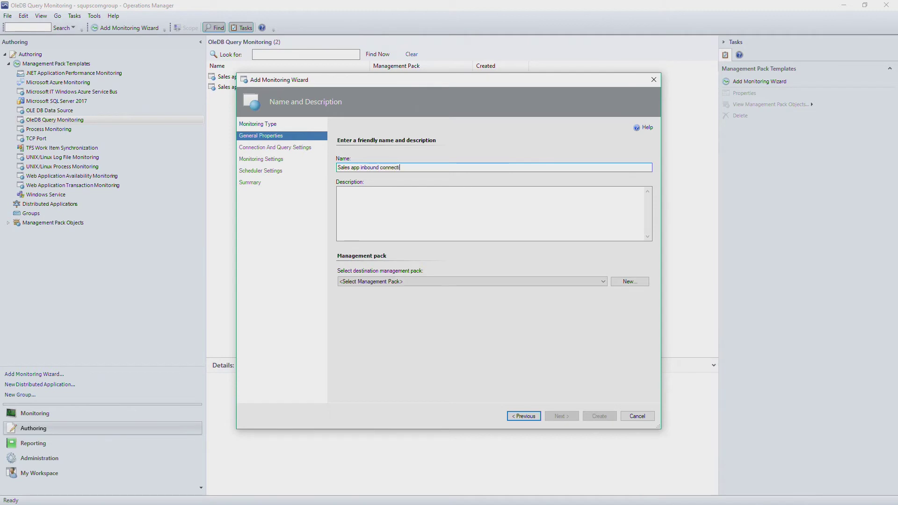
pyautogui.press('BackSpace')
pyautogui.press('BackSpace')
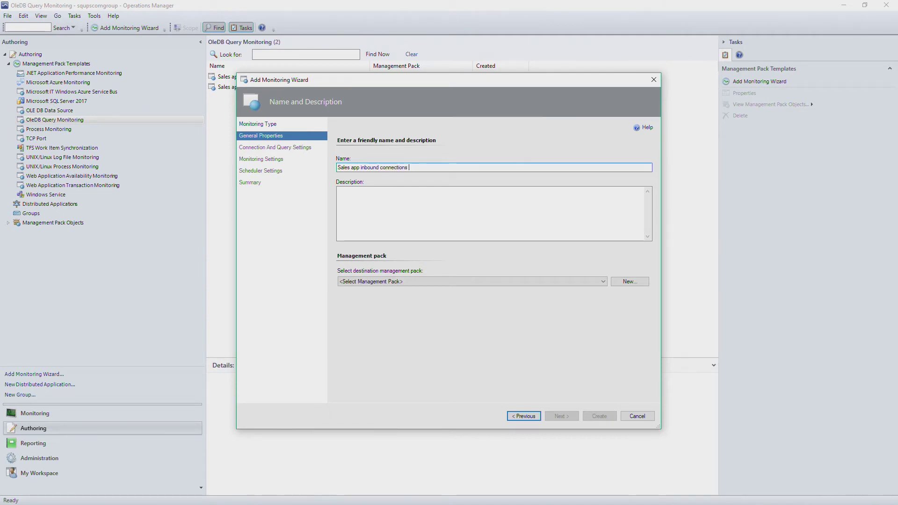
pyautogui.write('-')
pyautogui.write('(SL')
pyautogui.write('L')
pyautogui.write('03')
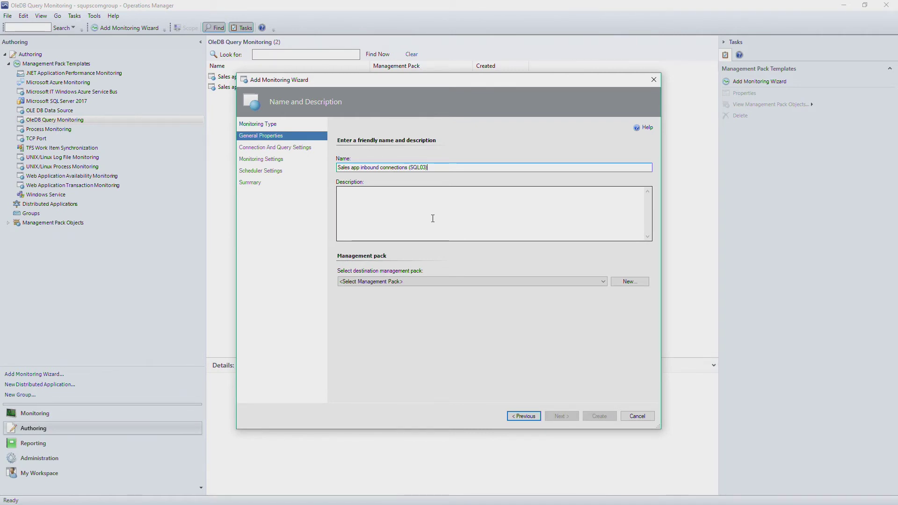
# - Choose OrderProcessingPlatform as the destination management pack and continue to the connection and query settings
pyautogui.click(423, 279)
pyautogui.scroll(-10, 427, 354)
pyautogui.scroll(-3, 427, 355)
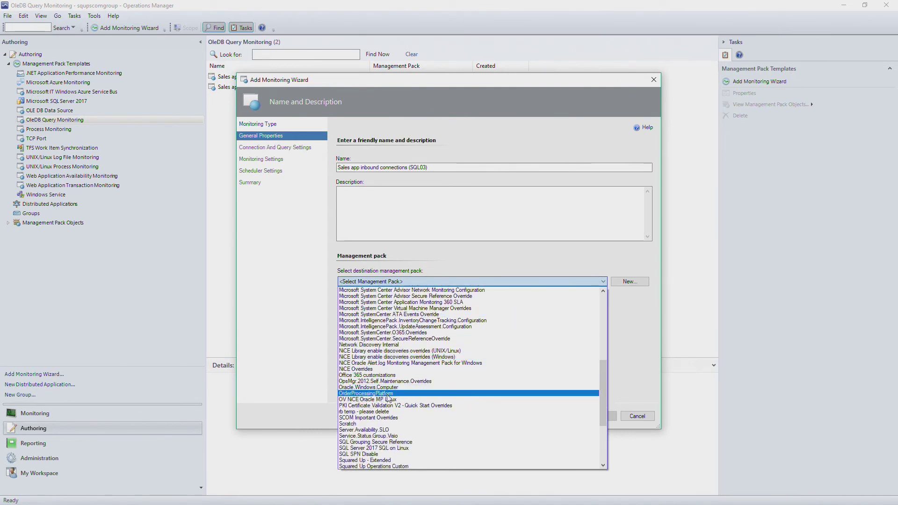
pyautogui.click(387, 396)
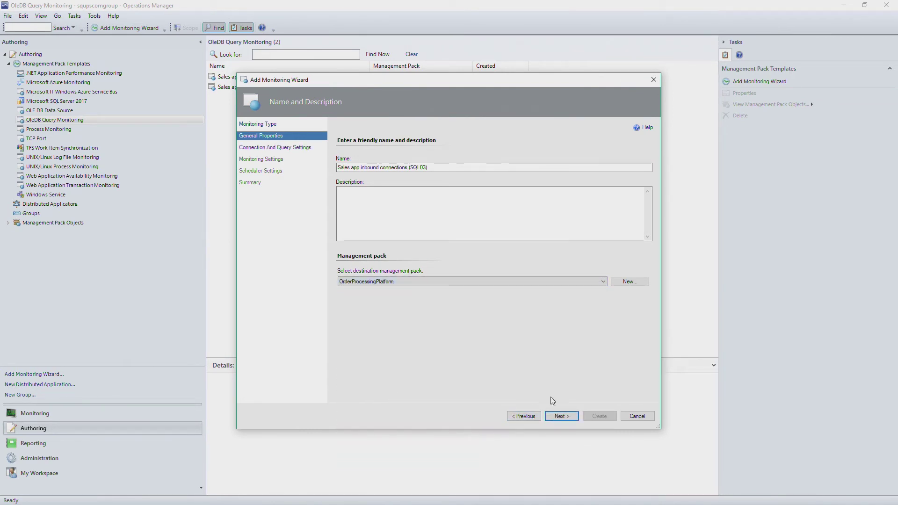
pyautogui.click(561, 416)
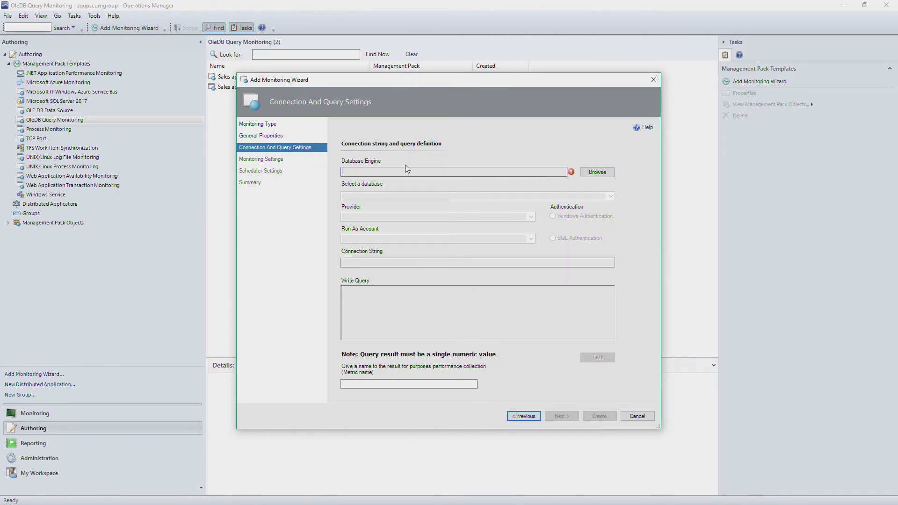
# - Search for the available database engines, pick SQUP-OPP-SQL03.sales.local and select its master database
pyautogui.click(597, 172)
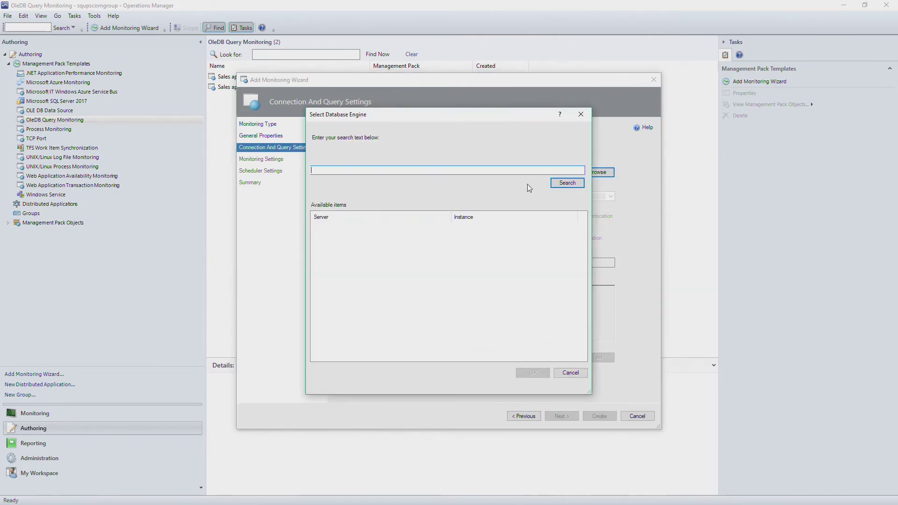
pyautogui.click(561, 183)
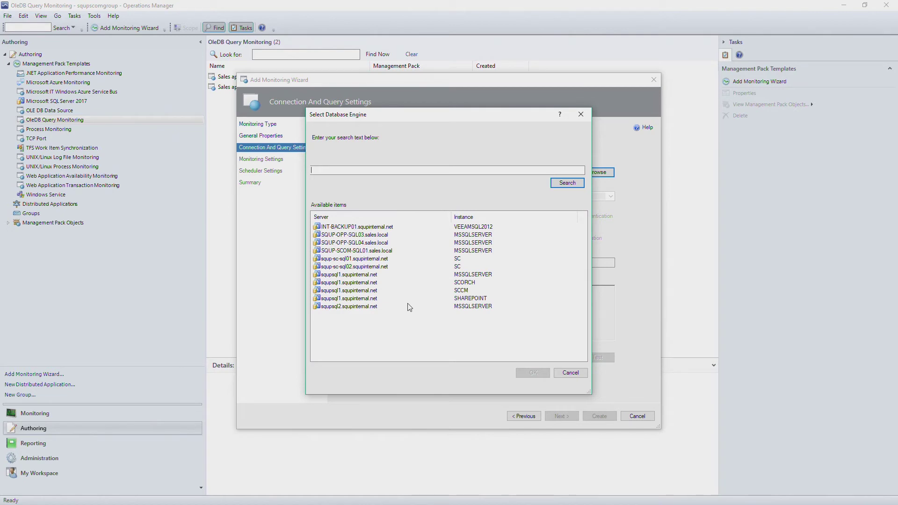
pyautogui.doubleClick(369, 235)
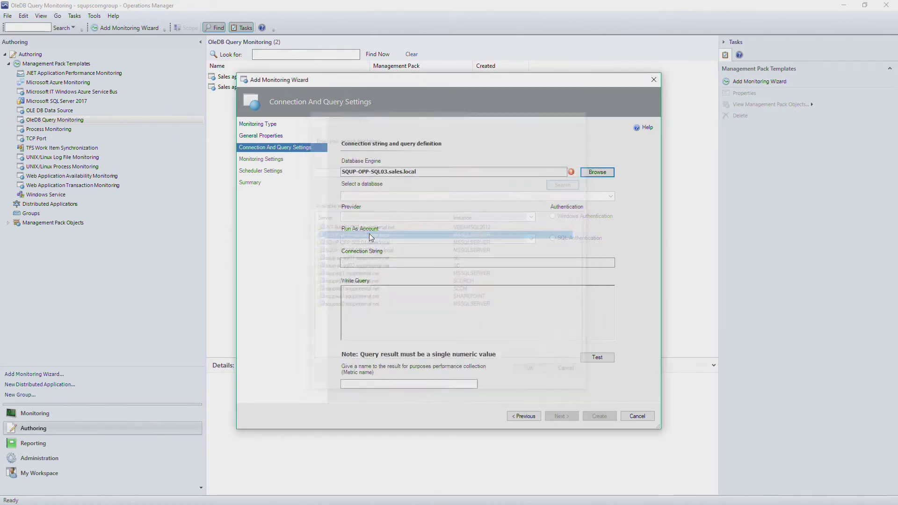
pyautogui.click(611, 197)
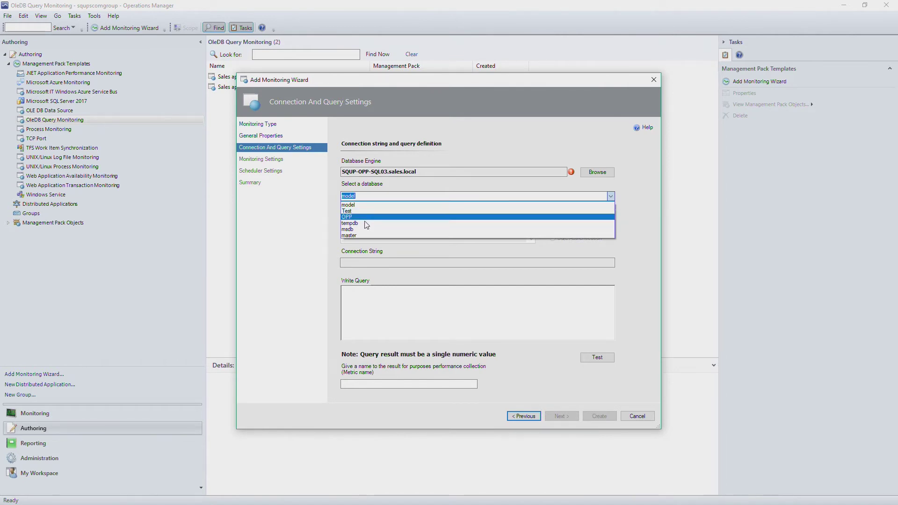
pyautogui.click(362, 235)
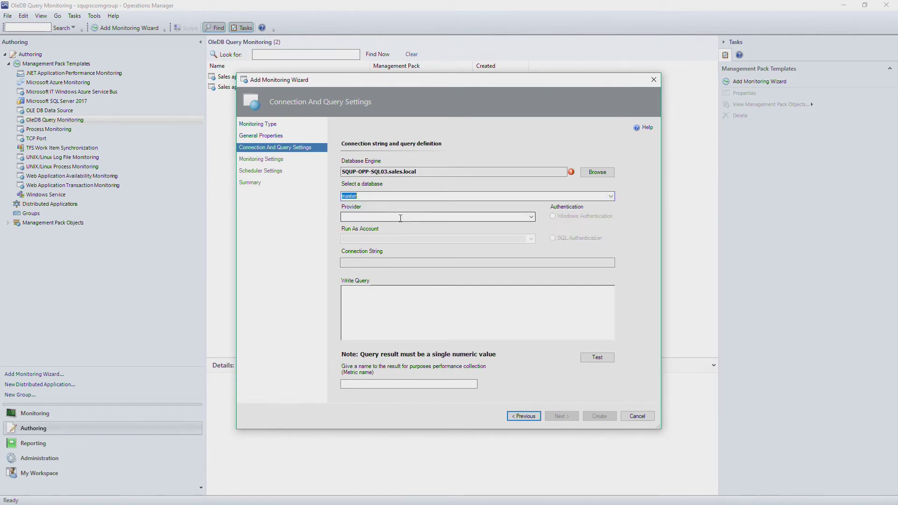
# - Set the provider to Microsoft OLE DB Provider for SQL Server with Windows Authentication
pyautogui.click(531, 217)
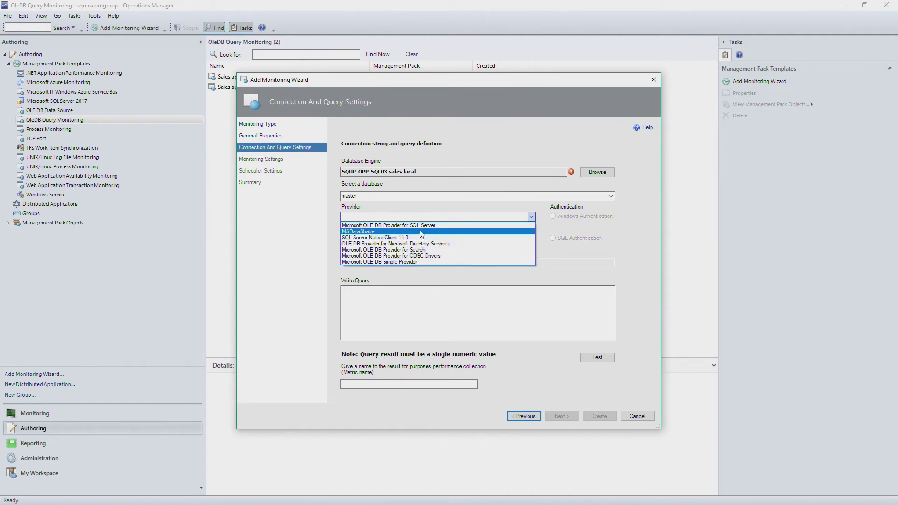
pyautogui.click(400, 227)
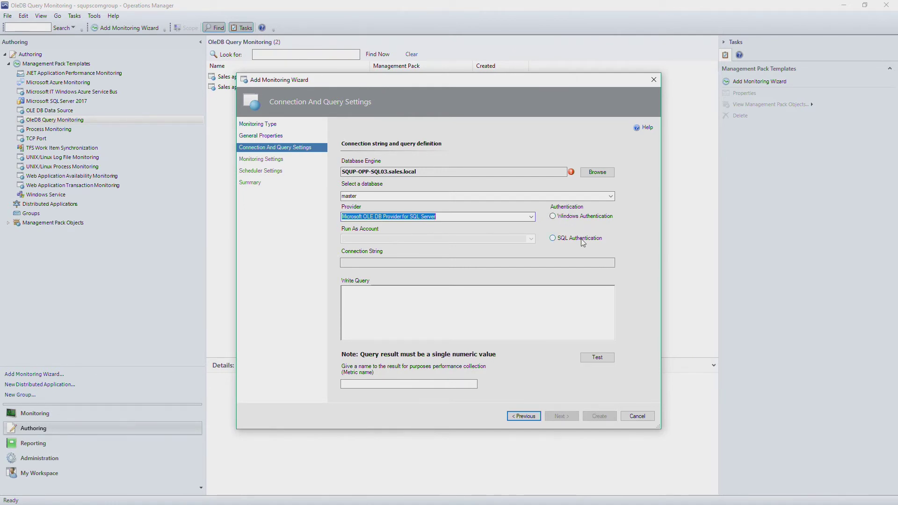
pyautogui.click(582, 217)
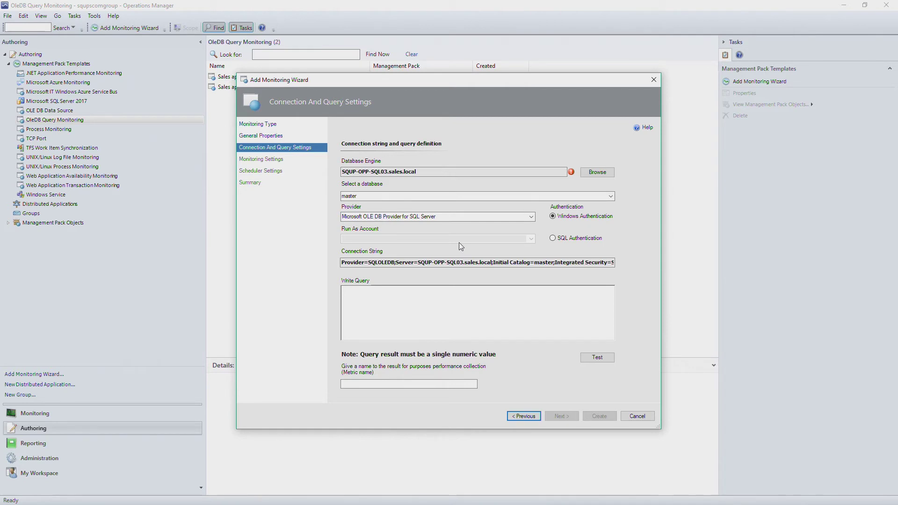
# - Check the Run As accounts offered for SQL Authentication, and return to Windows Authentication
pyautogui.click(552, 238)
pyautogui.click(531, 239)
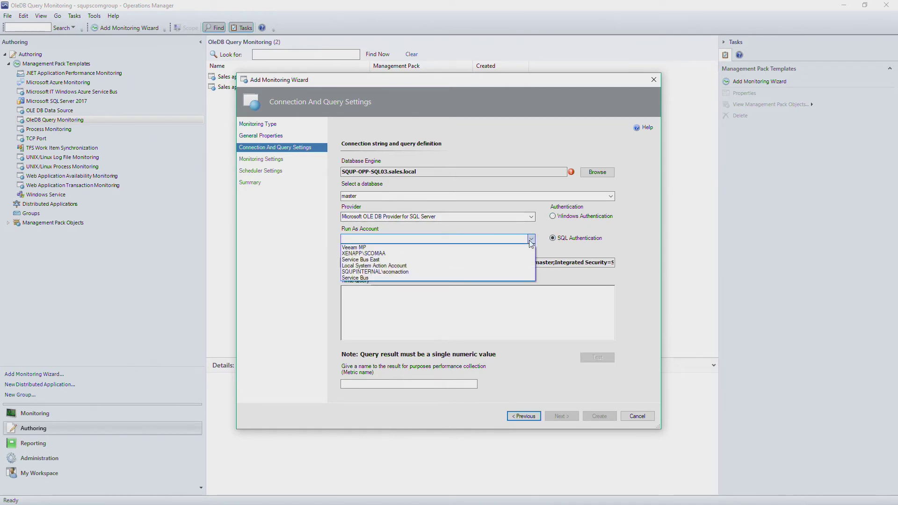
pyautogui.click(539, 229)
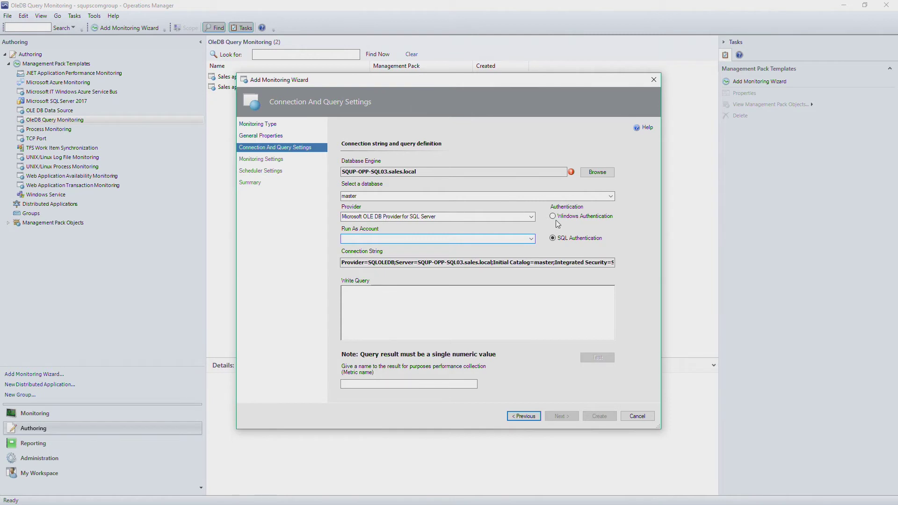
pyautogui.click(556, 217)
# - Paste the copied Select count(*) query as the monitor's query and review its full text
pyautogui.click(411, 296)
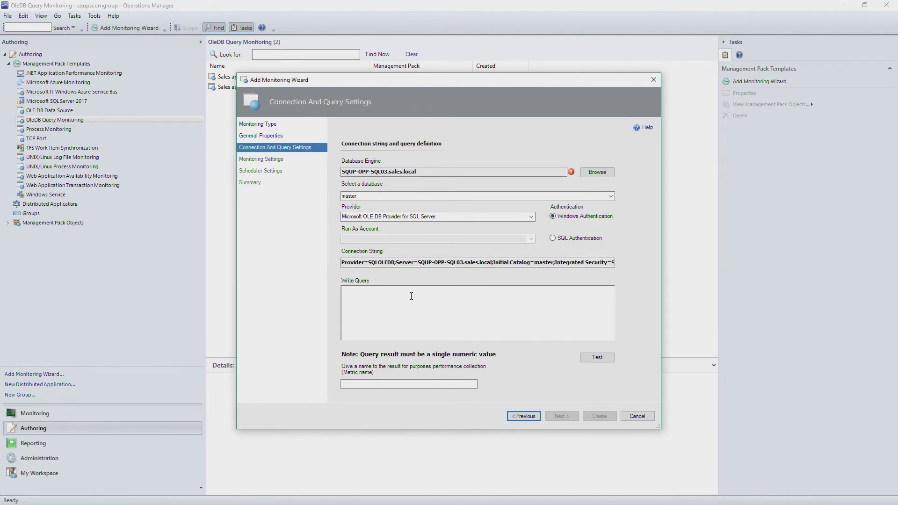
pyautogui.hotkey('ctrl', 'v')
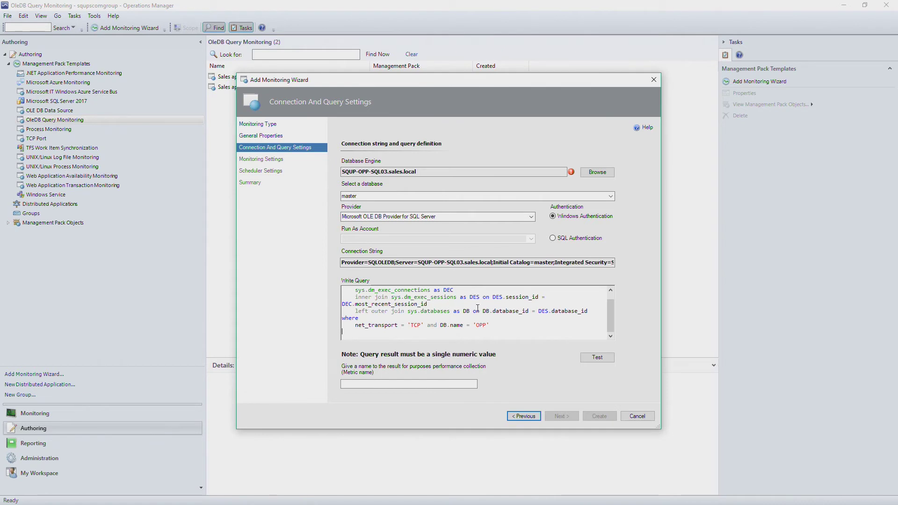
pyautogui.scroll(1, 488, 315)
pyautogui.scroll(-1, 487, 314)
pyautogui.scroll(1, 488, 315)
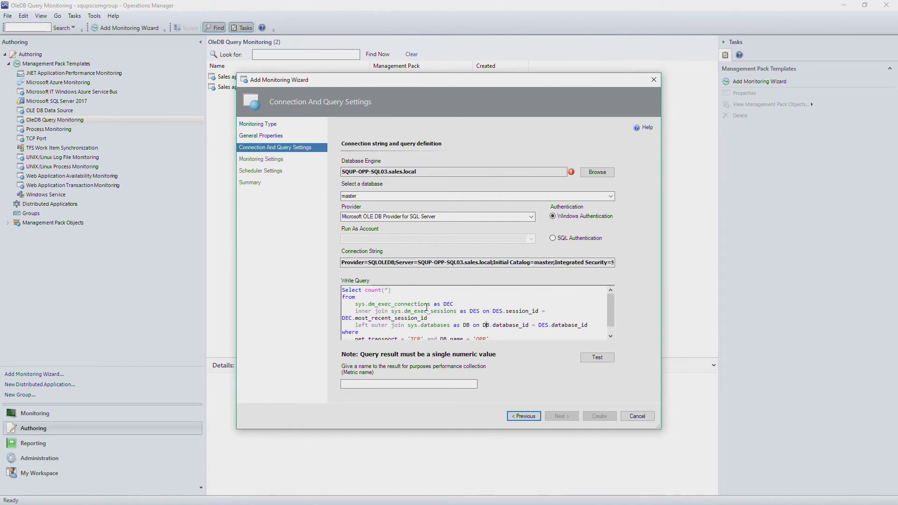
pyautogui.scroll(-1, 426, 307)
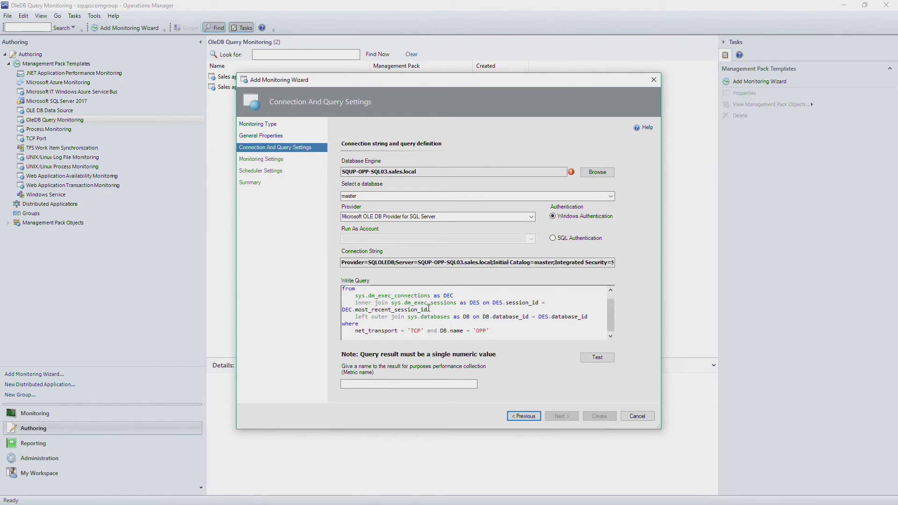
# - Name the result metric "Inbound connections" and continue to the monitoring settings
pyautogui.click(385, 384)
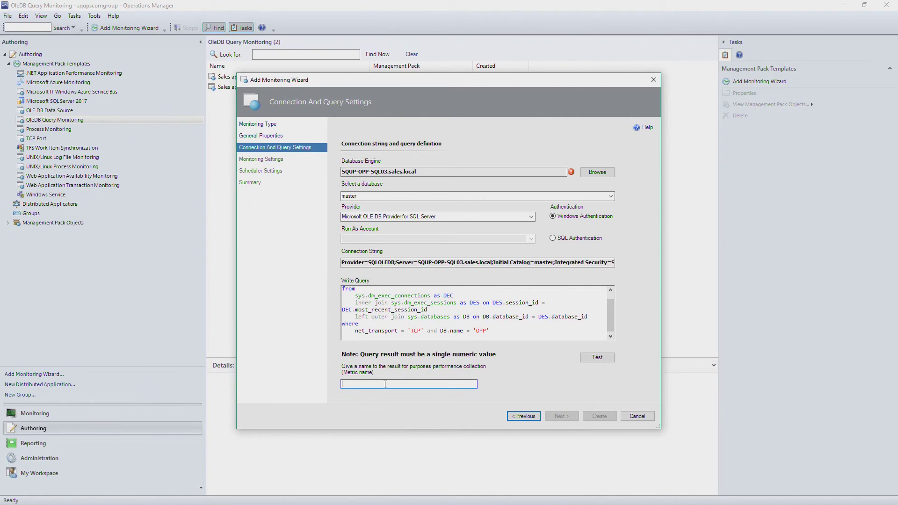
pyautogui.write('Inbound connections')
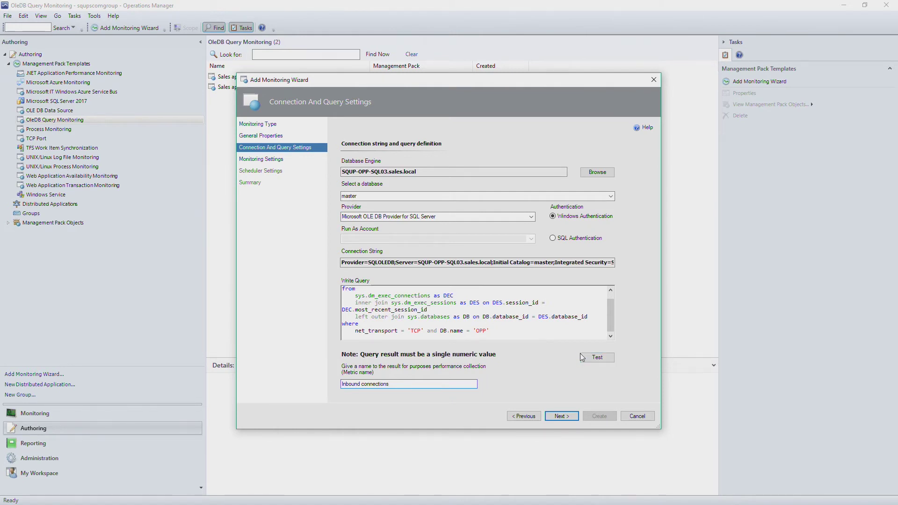
pyautogui.click(564, 416)
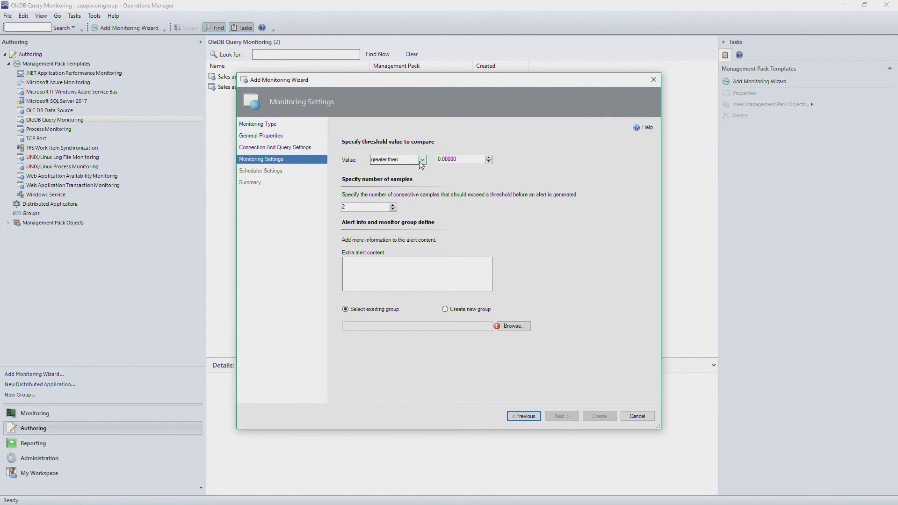
# - Set the threshold comparison to less then 6
pyautogui.click(421, 160)
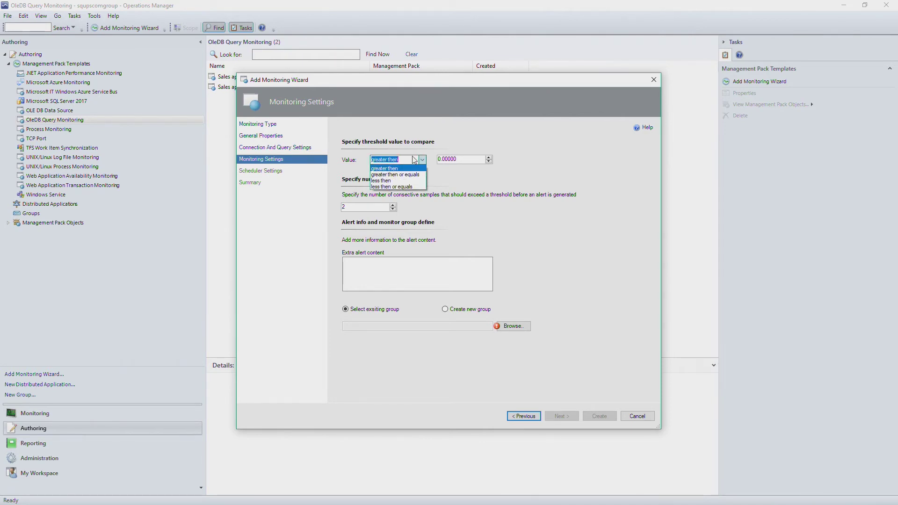
pyautogui.click(391, 180)
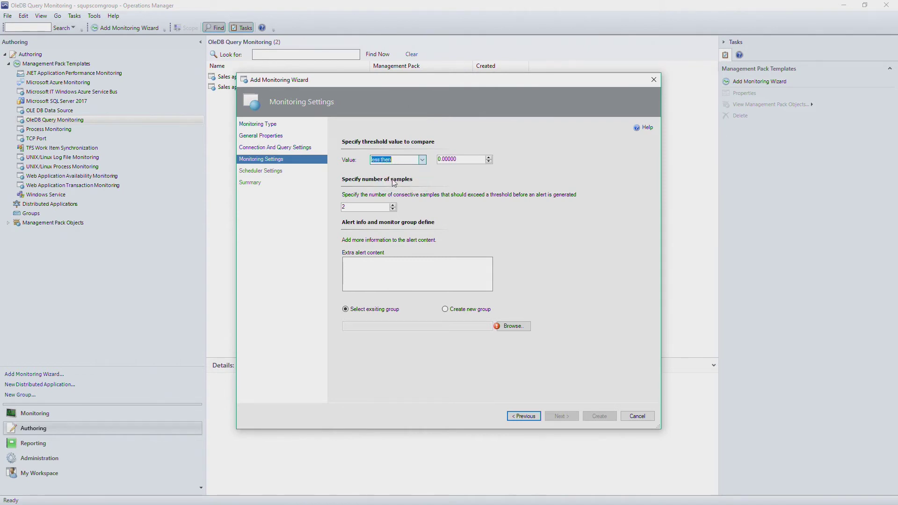
pyautogui.moveTo(461, 161); pyautogui.dragTo(427, 162)
pyautogui.write('6')
pyautogui.click(371, 208)
# - Enter the extra alert content "Insufficient inbound connections - investigate SQL config and app availabilty"
pyautogui.click(393, 263)
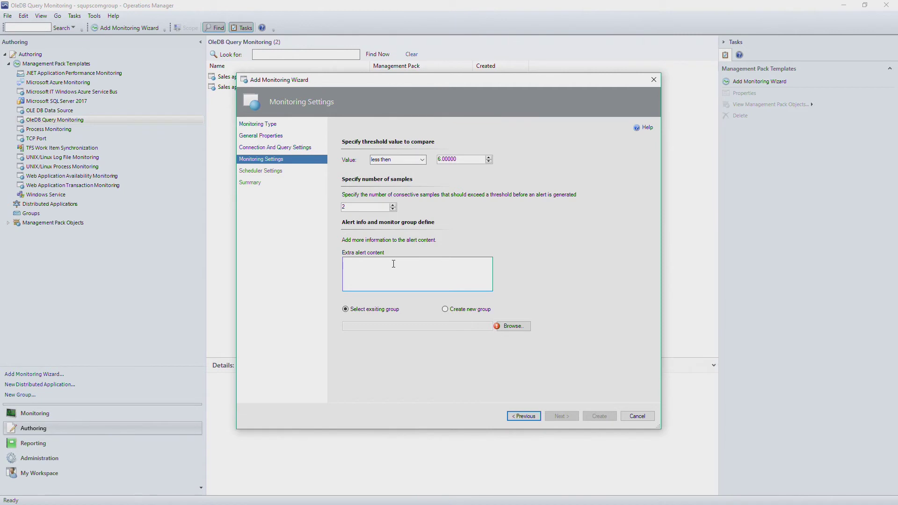
pyautogui.write('Insufficinet')
pyautogui.press('BackSpace')
pyautogui.press('BackSpace')
pyautogui.press('BackSpace')
pyautogui.write('ent inbound connections - investigate SQL config')
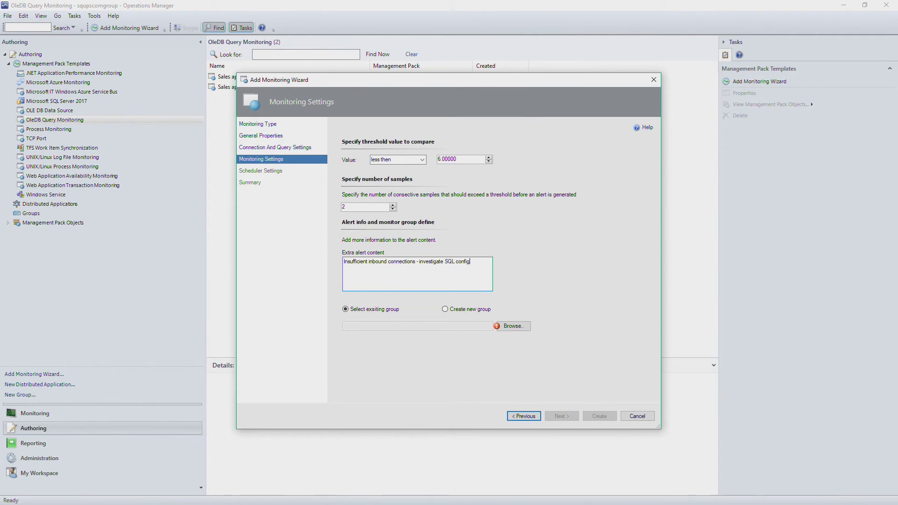
pyautogui.write(' and app availabilty')
pyautogui.click(447, 310)
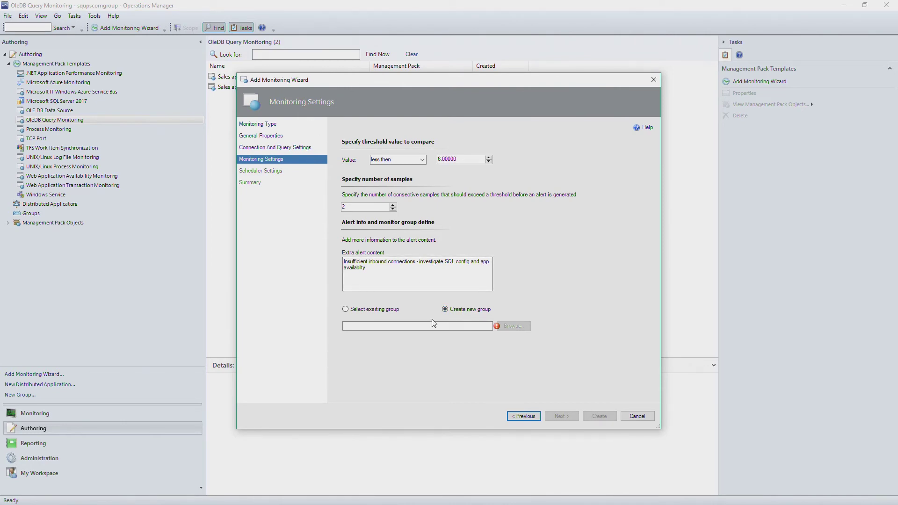
pyautogui.click(389, 313)
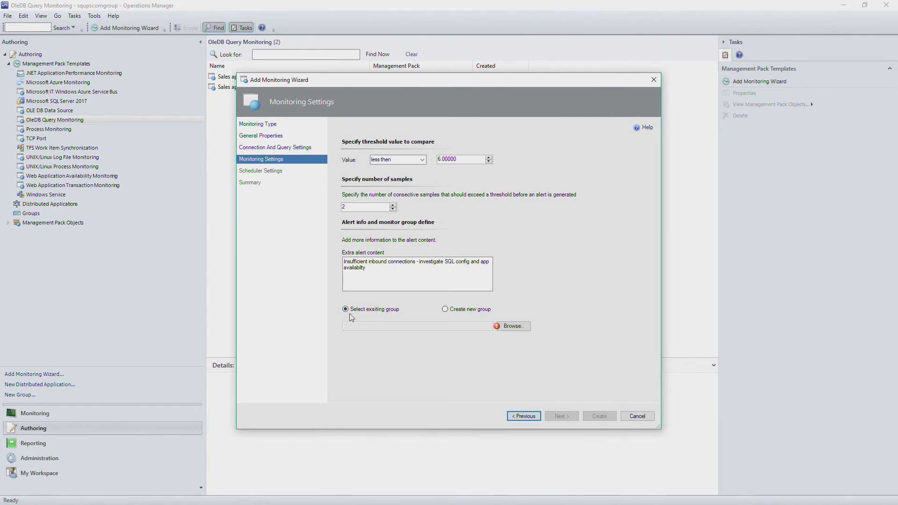
pyautogui.click(501, 328)
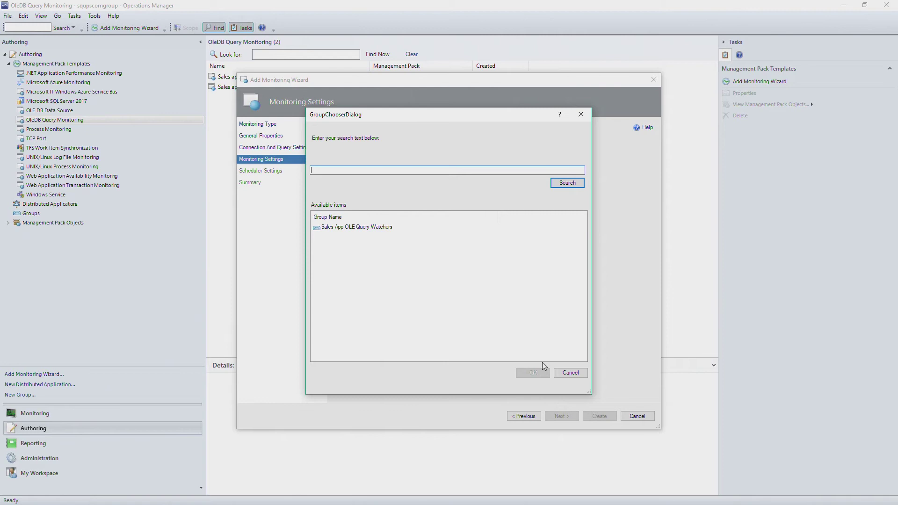
pyautogui.click(570, 372)
# - Choose to create a new monitor group named "Sales App - Inbound connections" and continue to the scheduler settings
pyautogui.click(477, 309)
pyautogui.click(467, 326)
pyautogui.write('Inb')
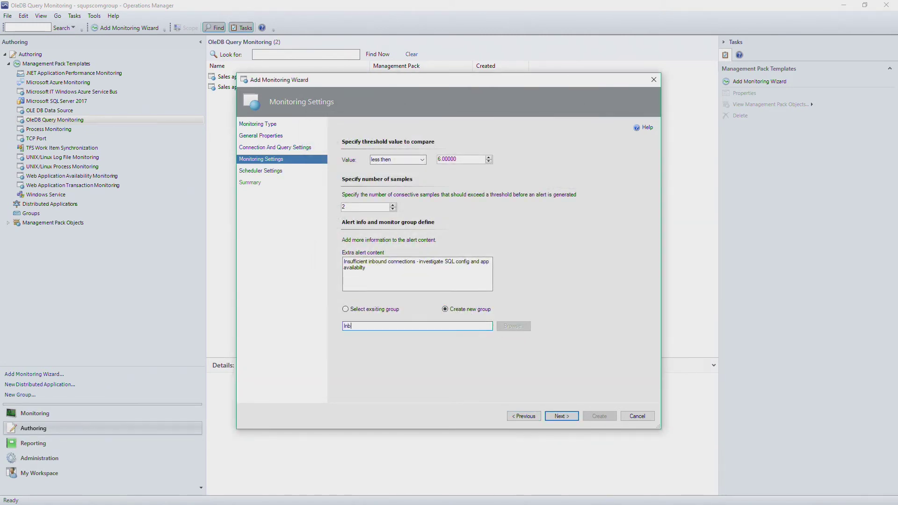
pyautogui.write('ound connections')
pyautogui.moveTo(395, 326); pyautogui.dragTo(328, 328)
pyautogui.press('Home')
pyautogui.write('Sales APp')
pyautogui.press('BackSpace')
pyautogui.press('BackSpace')
pyautogui.press('BackSpace')
pyautogui.write('pp -')
pyautogui.click(561, 416)
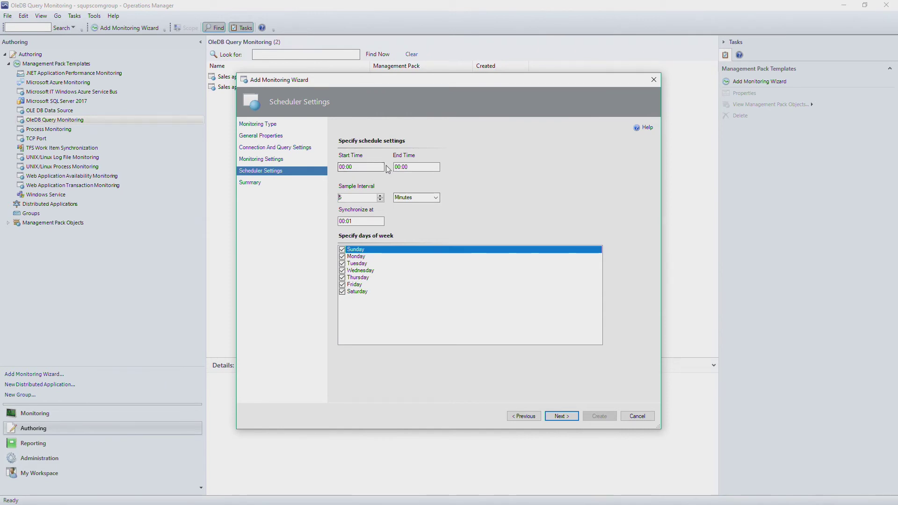
# - Schedule the monitor from 00:00 to 23:59 with an interval in minutes, synchronized at 00:01
pyautogui.click(360, 166)
pyautogui.press('Tab')
pyautogui.write('23:59')
pyautogui.click(421, 197)
pyautogui.click(366, 220)
pyautogui.write('00:01')
# - Exclude Sunday and Saturday from the monitoring days and continue to the settings summary
pyautogui.click(342, 250)
pyautogui.click(344, 292)
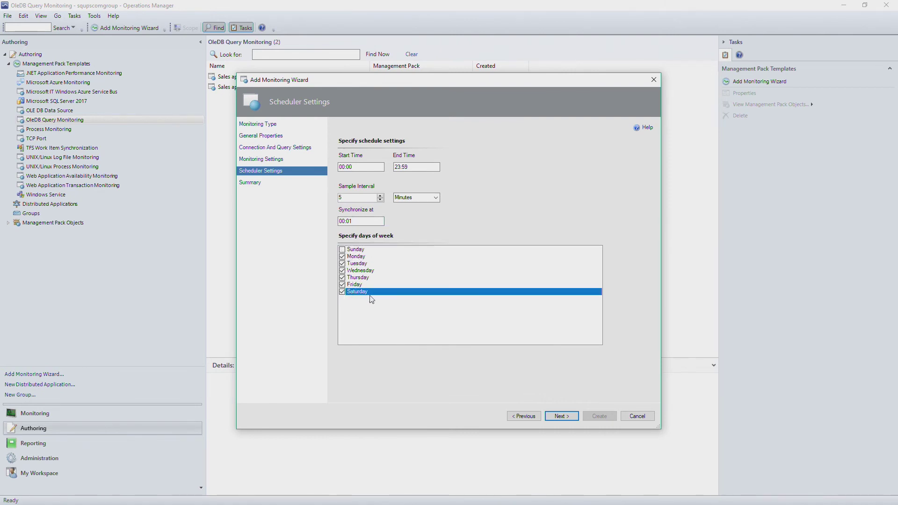
pyautogui.click(342, 292)
pyautogui.click(561, 416)
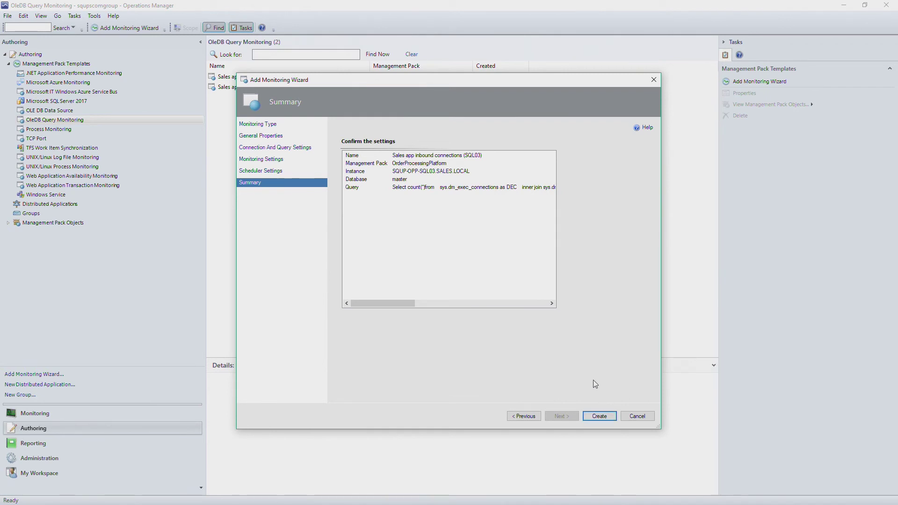
# - Abandon the new monitor without creating it and select the existing Sales app inbound connections monitor for SQL04
pyautogui.click(635, 416)
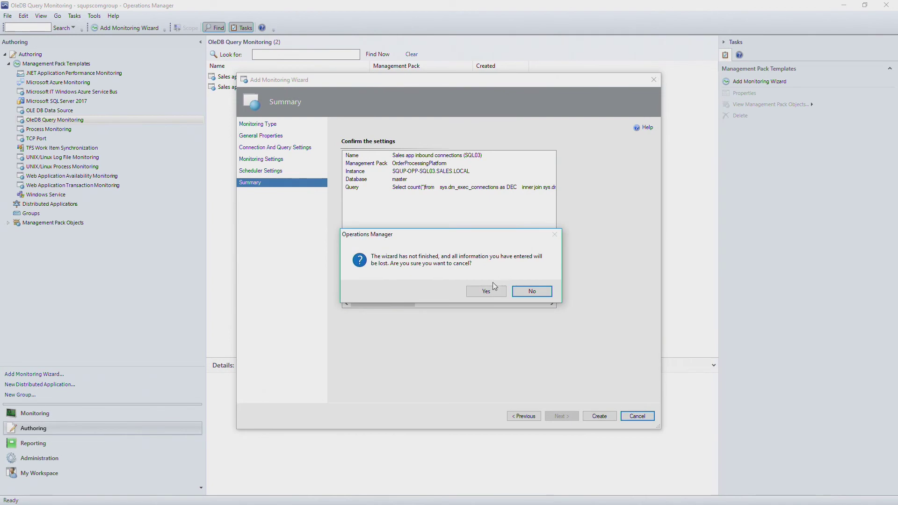
pyautogui.click(486, 290)
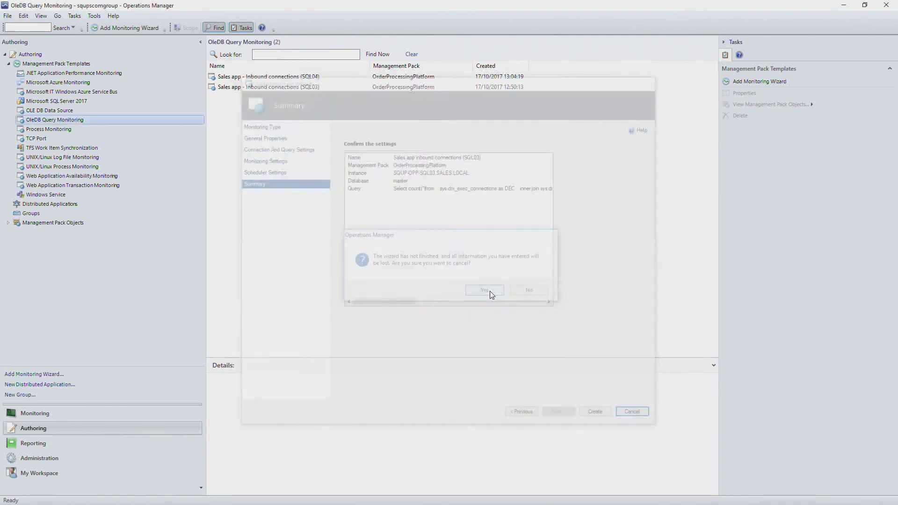
pyautogui.click(296, 77)
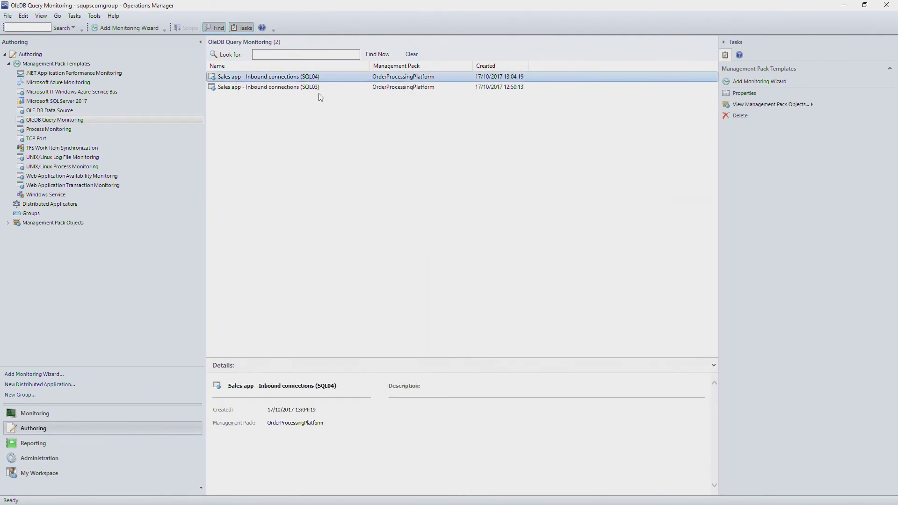
# - Open the Query Monitor state view in Monitoring and examine the properties of the SQL03 inbound connections instance
pyautogui.click(71, 415)
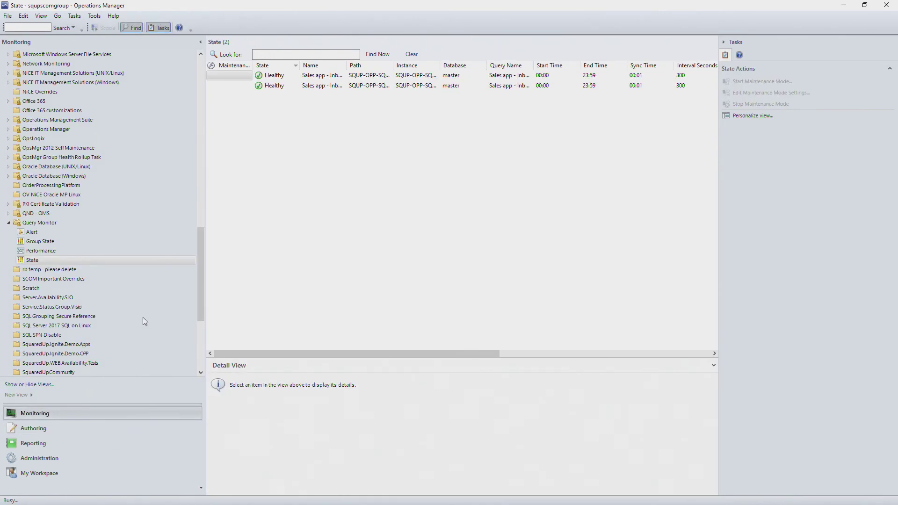
pyautogui.click(40, 261)
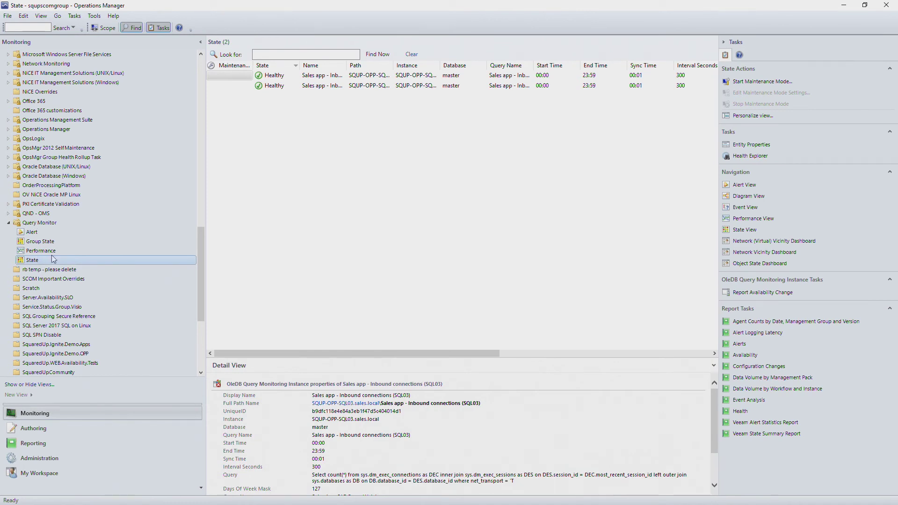
pyautogui.click(298, 122)
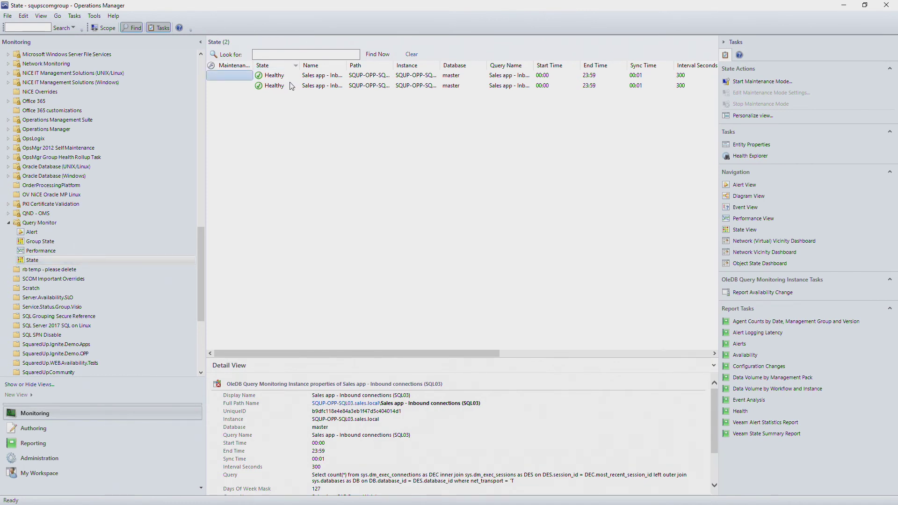
pyautogui.click(412, 77)
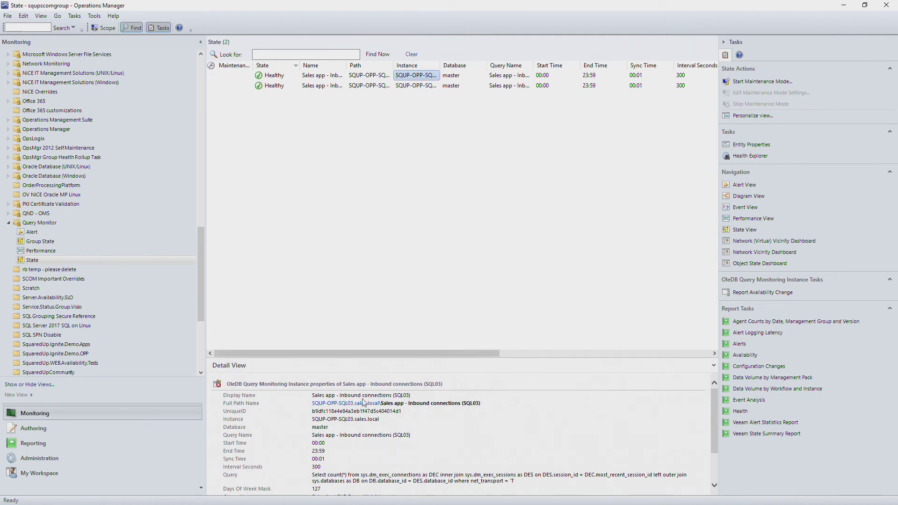
pyautogui.scroll(-2, 388, 428)
pyautogui.scroll(2, 400, 425)
# - Check the Query Monitor group state and chart the two inbound connection counters in the Performance view
pyautogui.click(45, 242)
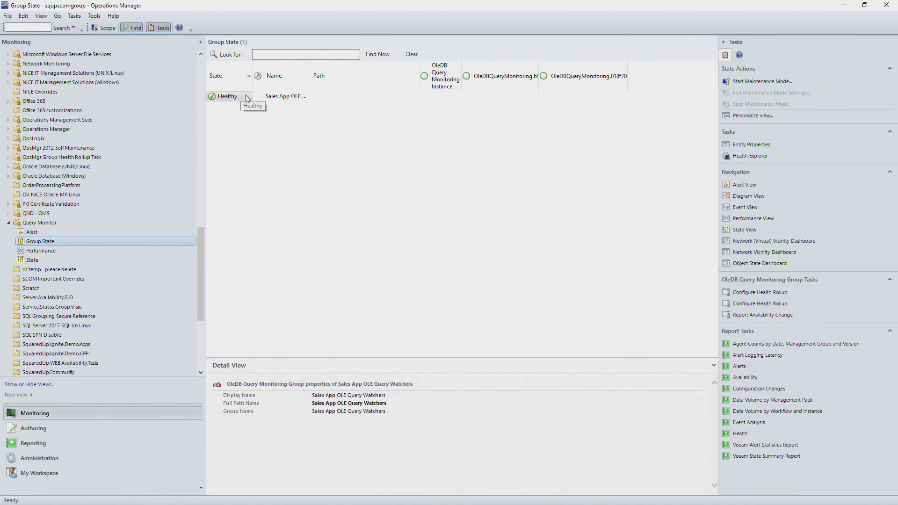
pyautogui.click(64, 252)
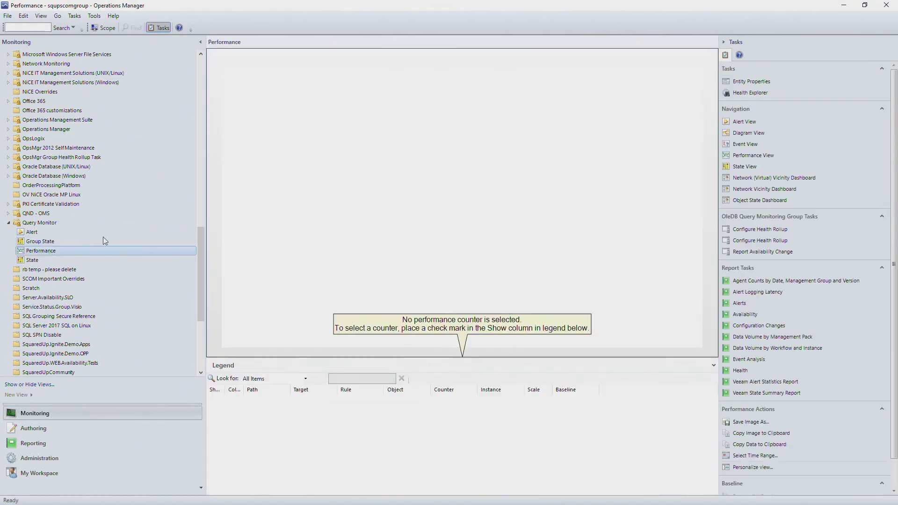
pyautogui.click(215, 400)
pyautogui.click(215, 411)
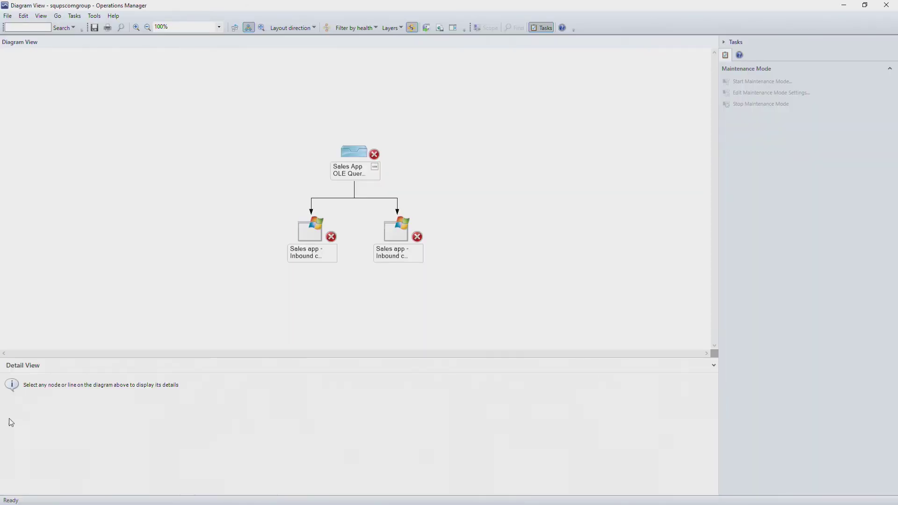
# - Open Health Explorer for the SQL03 instance from the diagram and view the Ole DB Query Unit Monitor's state change events
pyautogui.rightClick(307, 236)
pyautogui.click(343, 288)
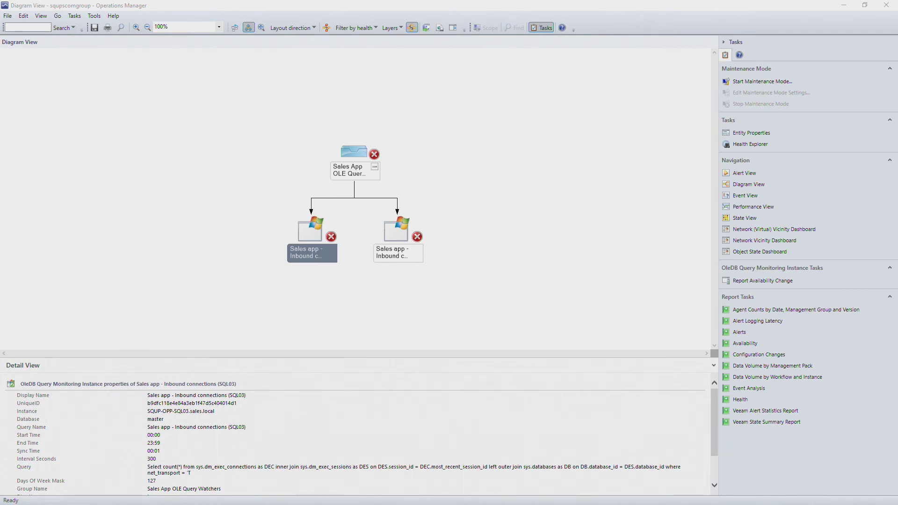
pyautogui.moveTo(395, 96)
pyautogui.mouseDown()
pyautogui.moveTo(185, 203)
pyautogui.moveTo(333, 91)
pyautogui.mouseUp()
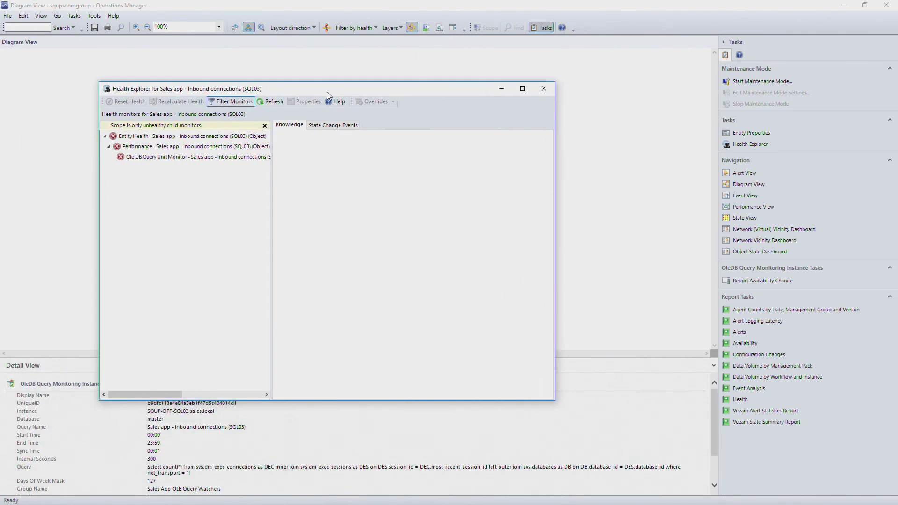
pyautogui.click(145, 157)
pyautogui.click(315, 128)
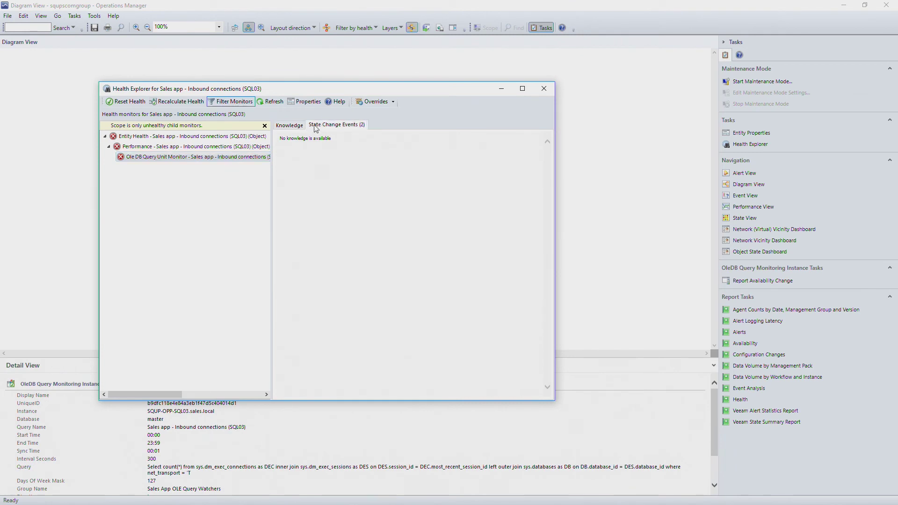
# - Recalculate the health of the SQL03 Ole DB Query Unit Monitor twice, reviewing its state change events in between
pyautogui.click(191, 105)
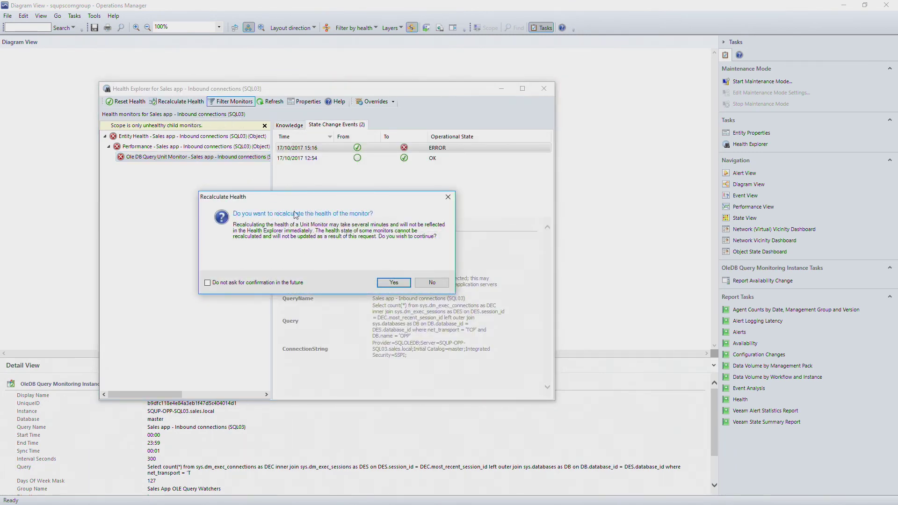
pyautogui.click(391, 283)
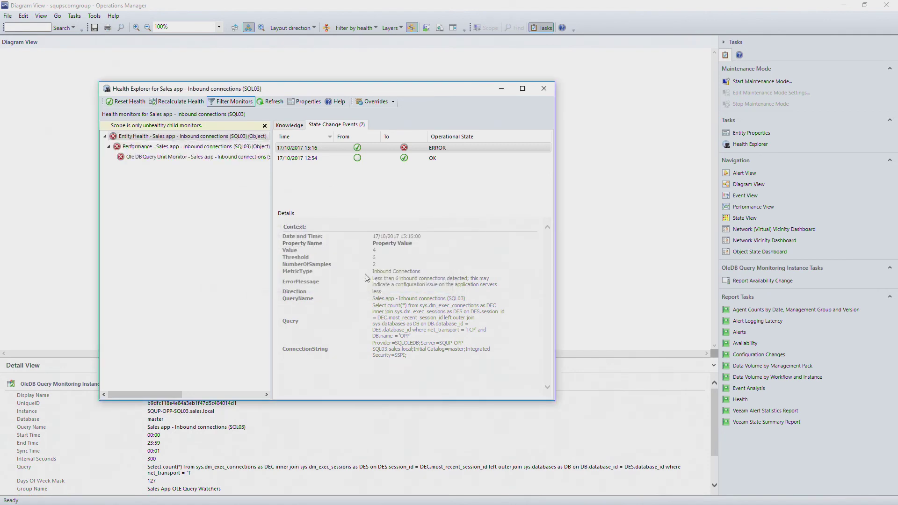
pyautogui.click(136, 156)
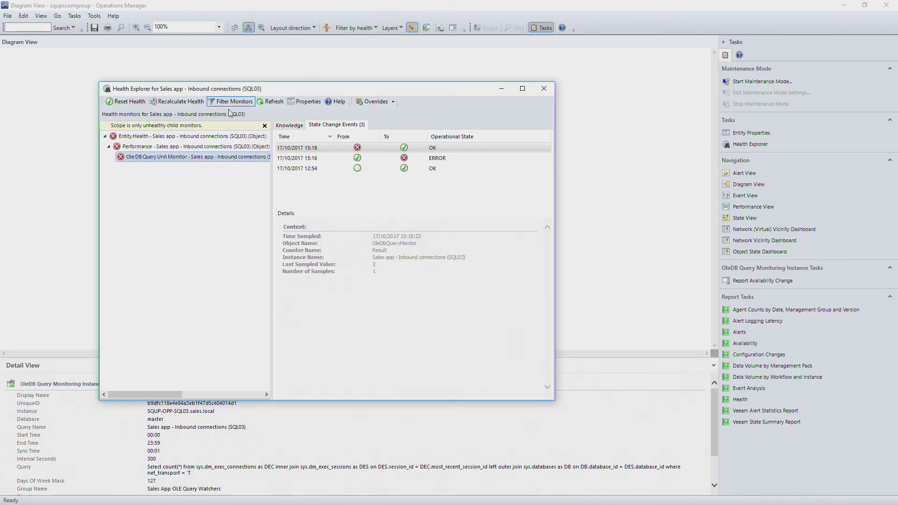
pyautogui.click(194, 104)
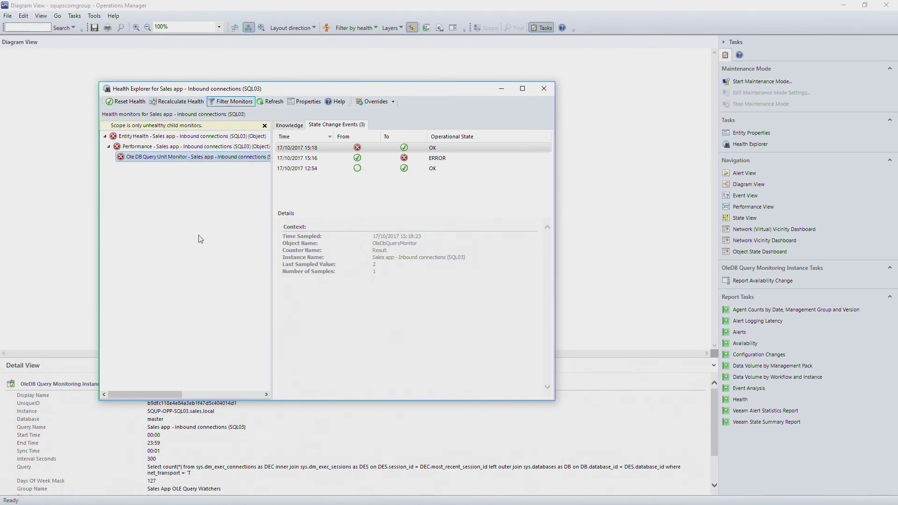